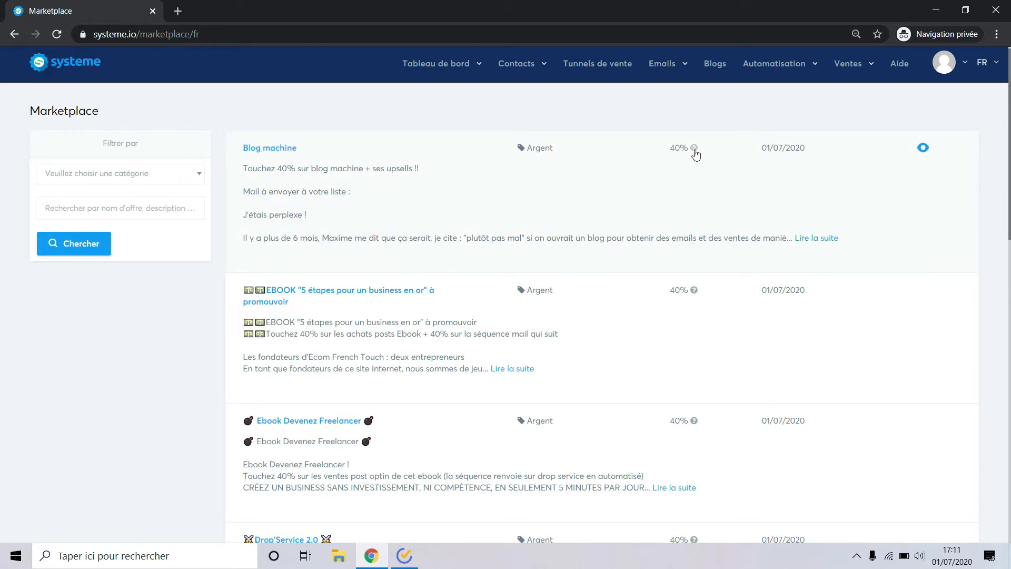
# Check the Blog machine offer's minimum earnings, then open the offer and read its description.
pyautogui.moveTo(696, 153)
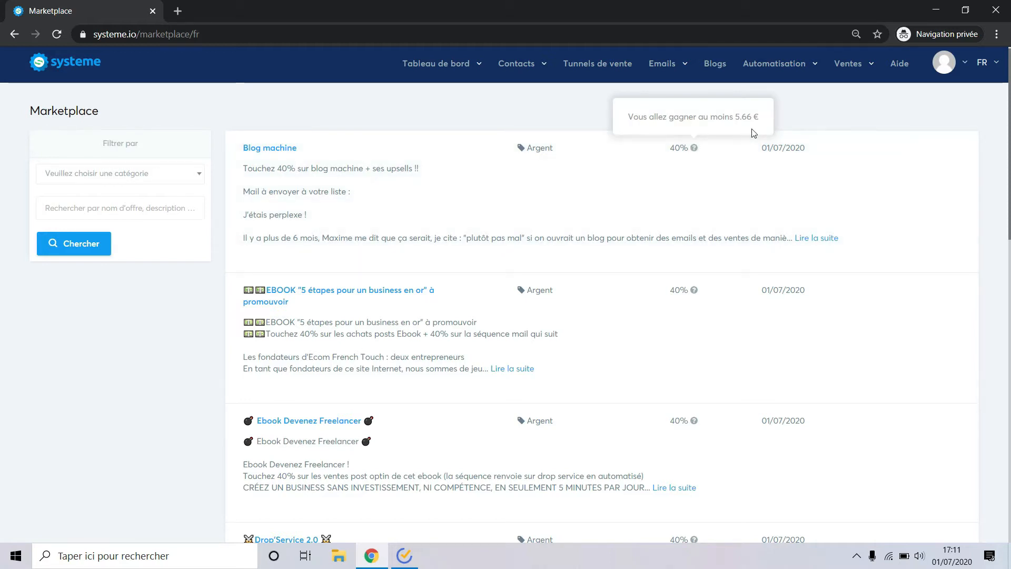
pyautogui.click(254, 149)
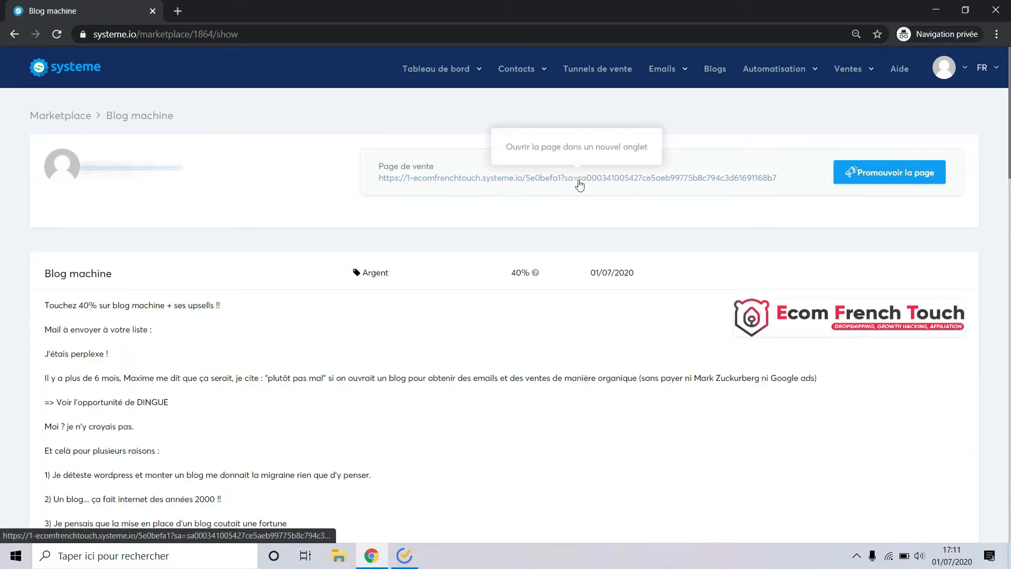
pyautogui.scroll(-8, 500, 416)
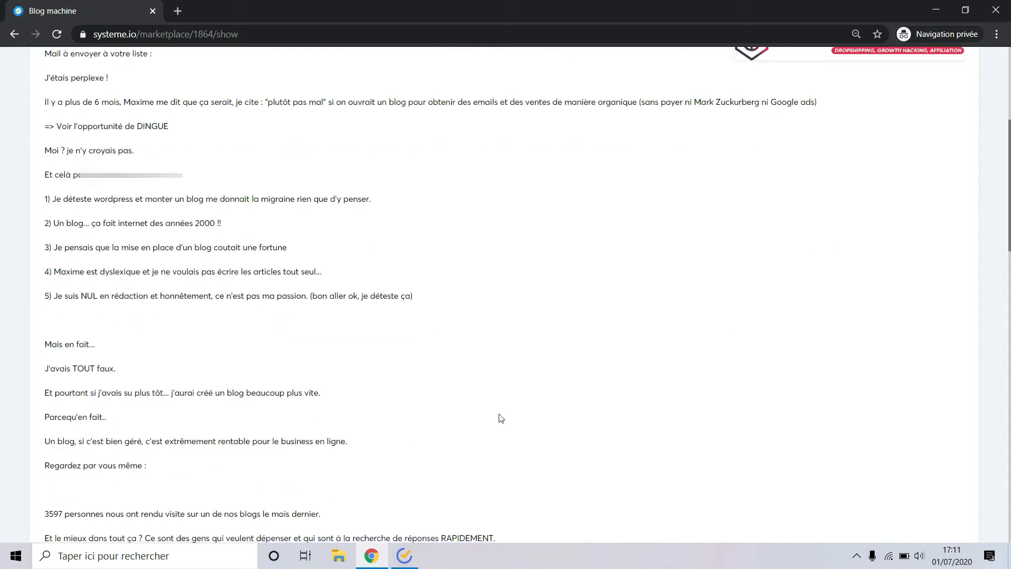
pyautogui.scroll(8, 499, 417)
# Review the order form on the Blog machine sales page, close that page and check the offer's commission details.
pyautogui.click(674, 177)
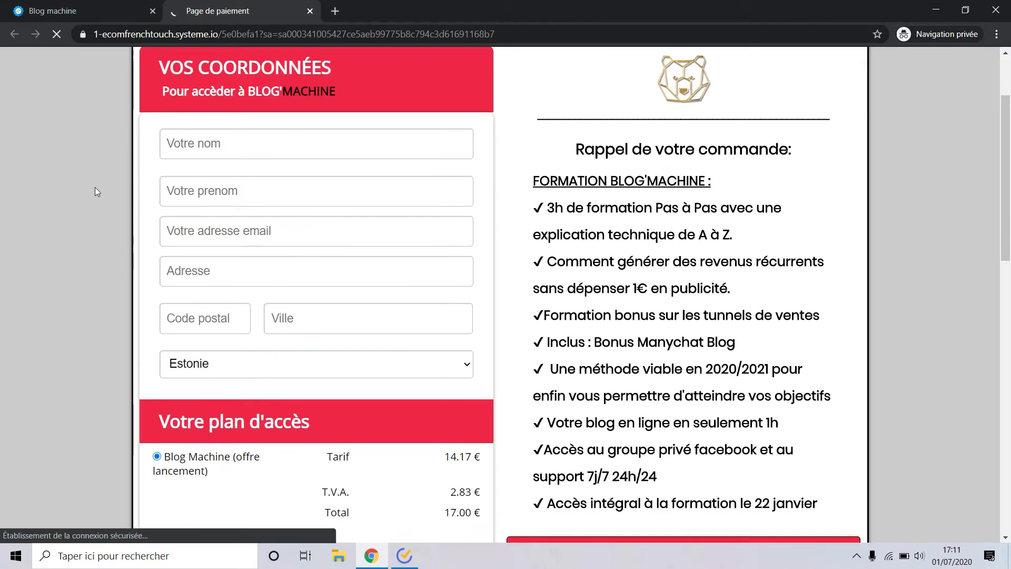
pyautogui.scroll(-2, 95, 188)
pyautogui.scroll(-6, 95, 188)
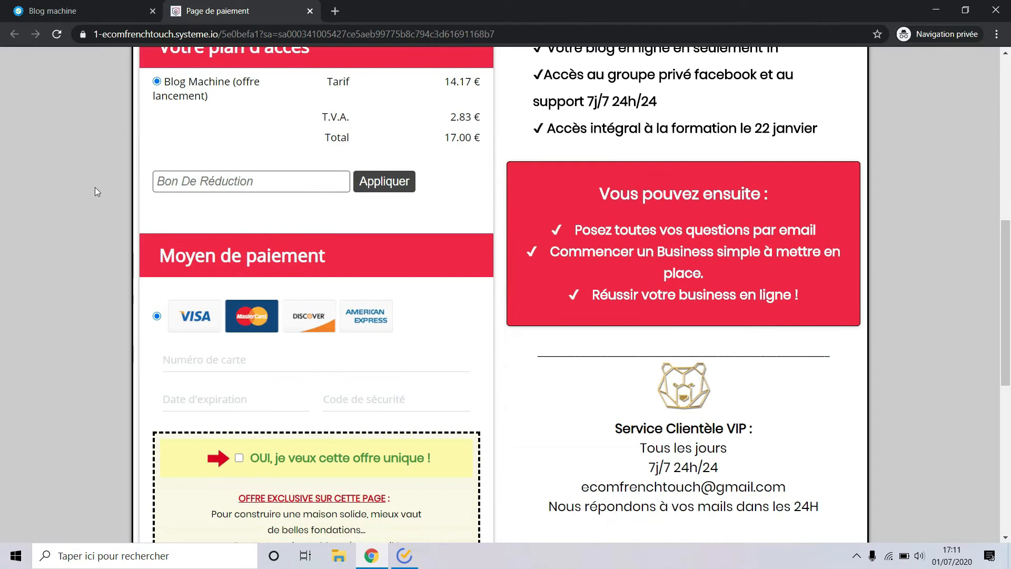
pyautogui.scroll(-2, 517, 173)
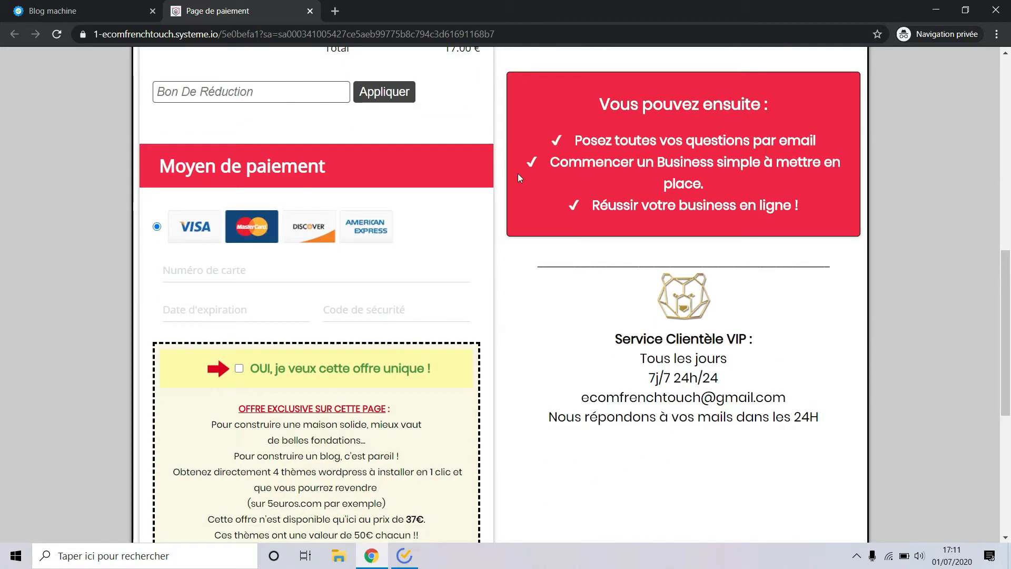
pyautogui.click(311, 12)
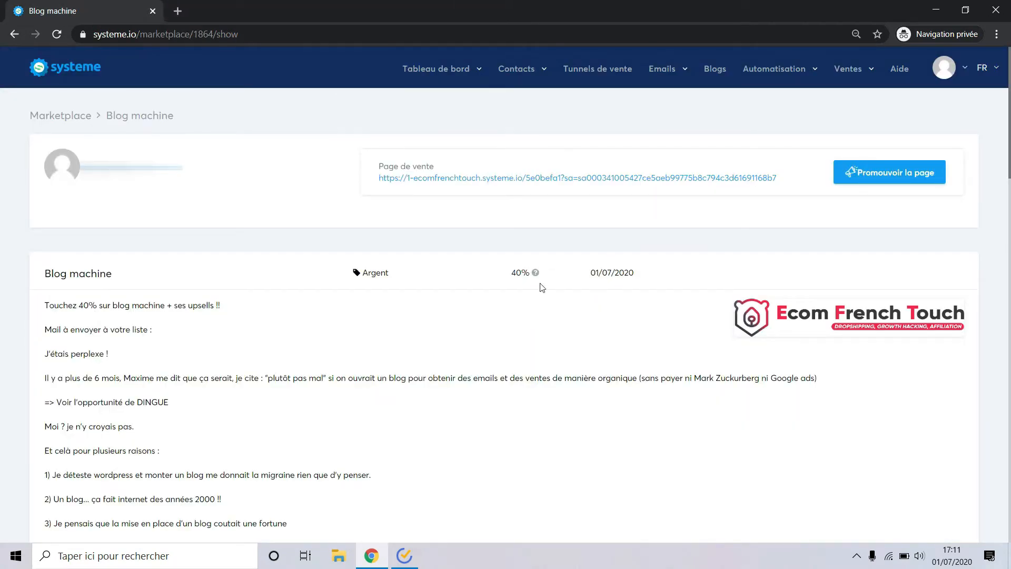
pyautogui.moveTo(538, 278)
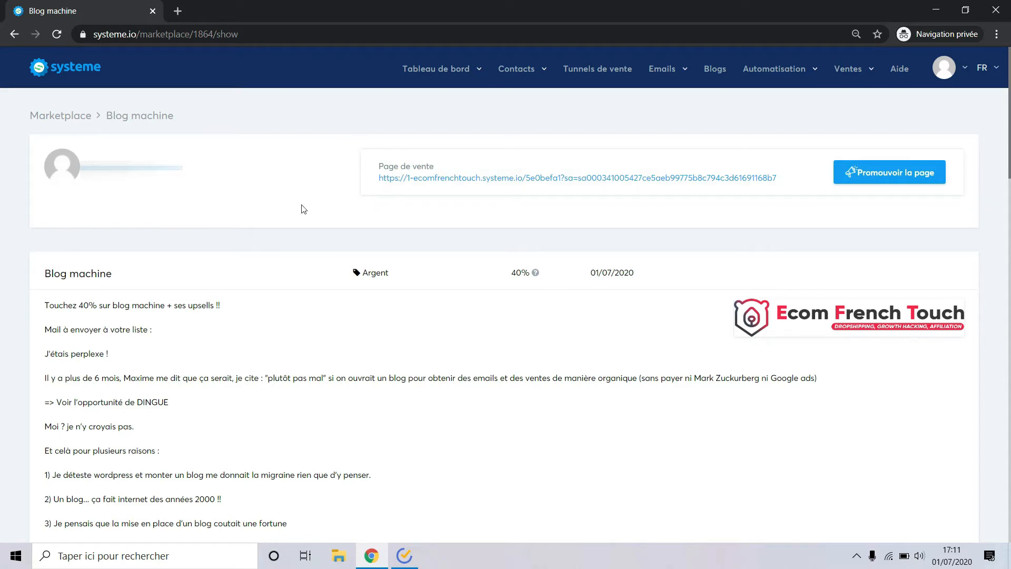
# Return to the marketplace list and filter the offers by the Services category.
pyautogui.click(60, 121)
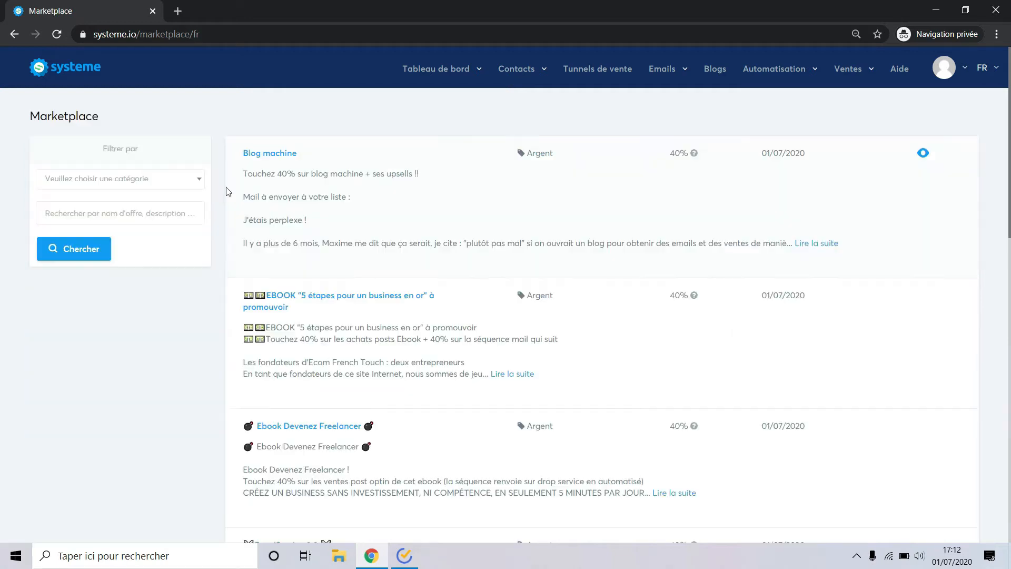
pyautogui.click(180, 181)
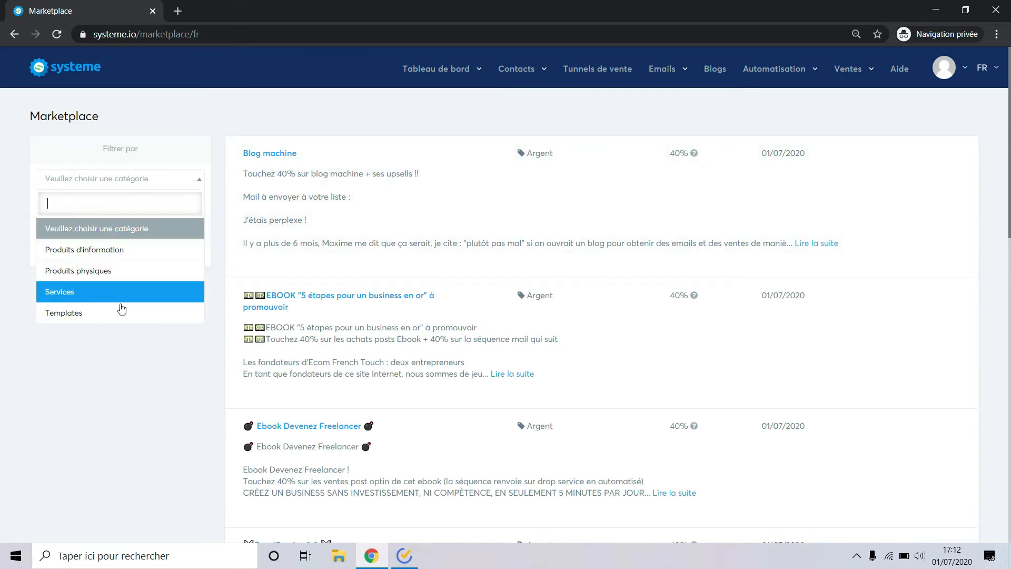
pyautogui.click(543, 152)
pyautogui.click(161, 184)
pyautogui.click(215, 132)
pyautogui.click(155, 184)
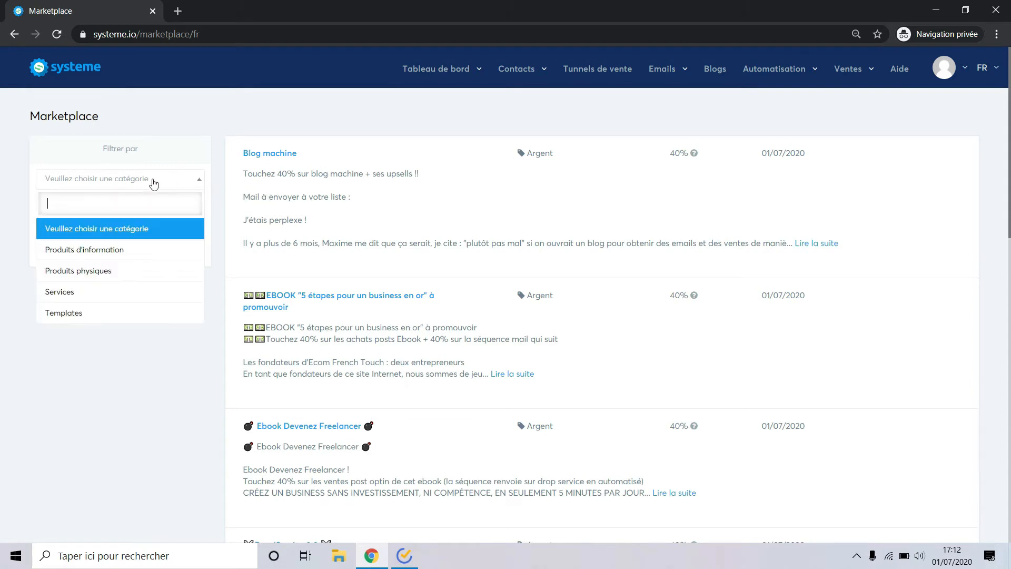
pyautogui.click(99, 291)
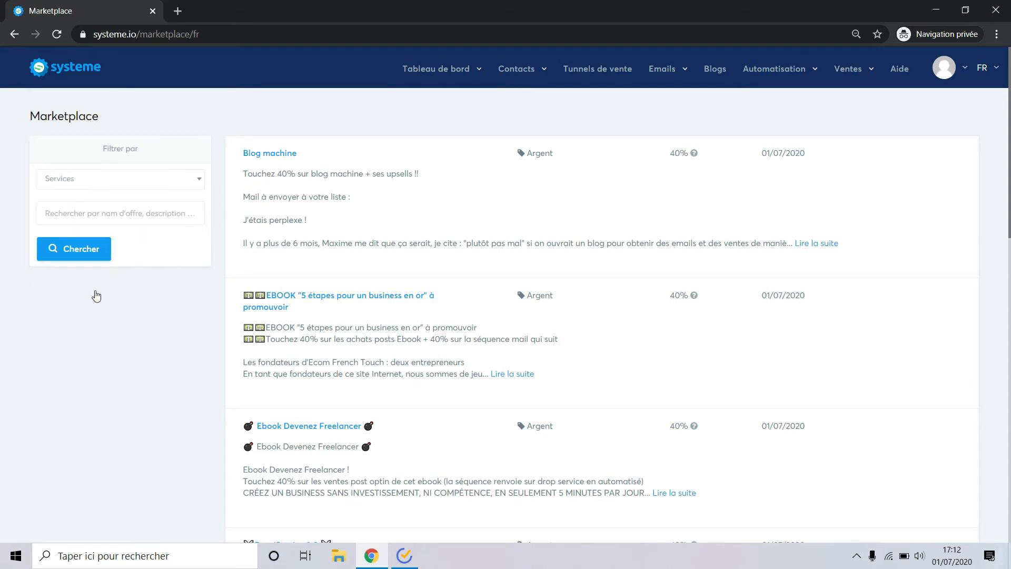
pyautogui.click(75, 254)
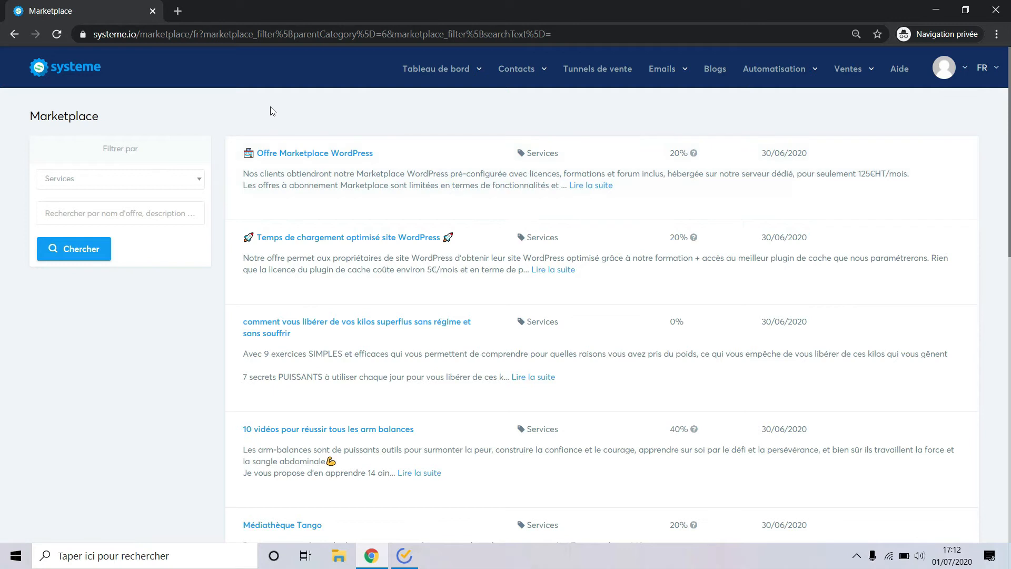
# Browse the Services offers in the marketplace list, comparing their descriptions and commission rates.
pyautogui.scroll(-1, 244, 153)
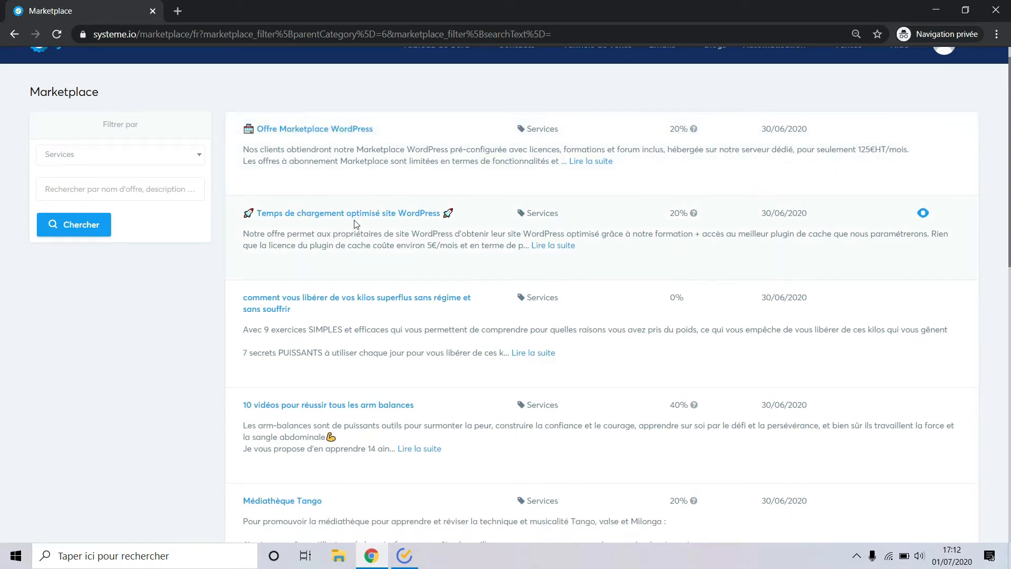
pyautogui.scroll(-4, 355, 224)
pyautogui.scroll(-1, 316, 295)
pyautogui.scroll(-7, 295, 368)
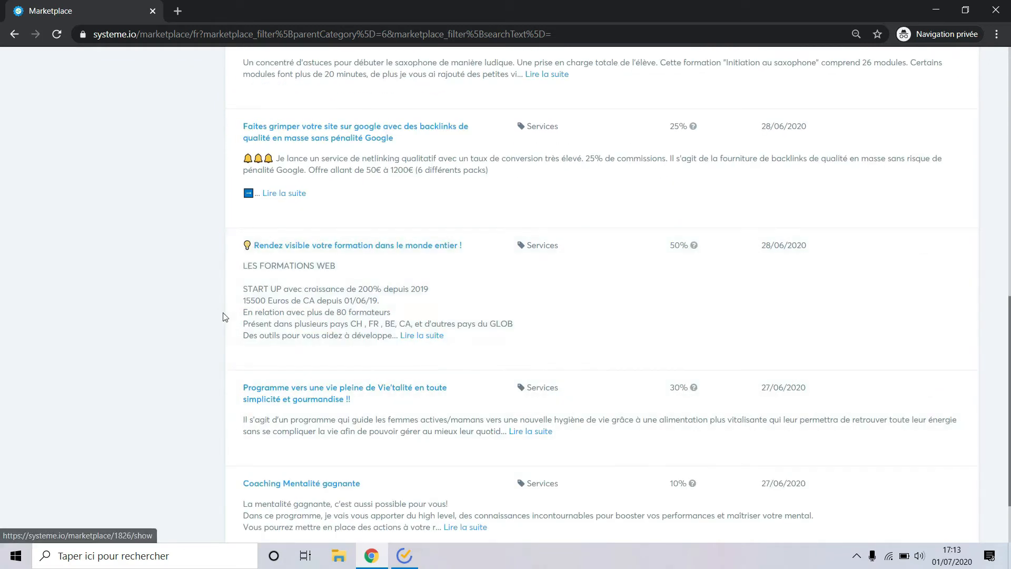
pyautogui.scroll(10, 225, 315)
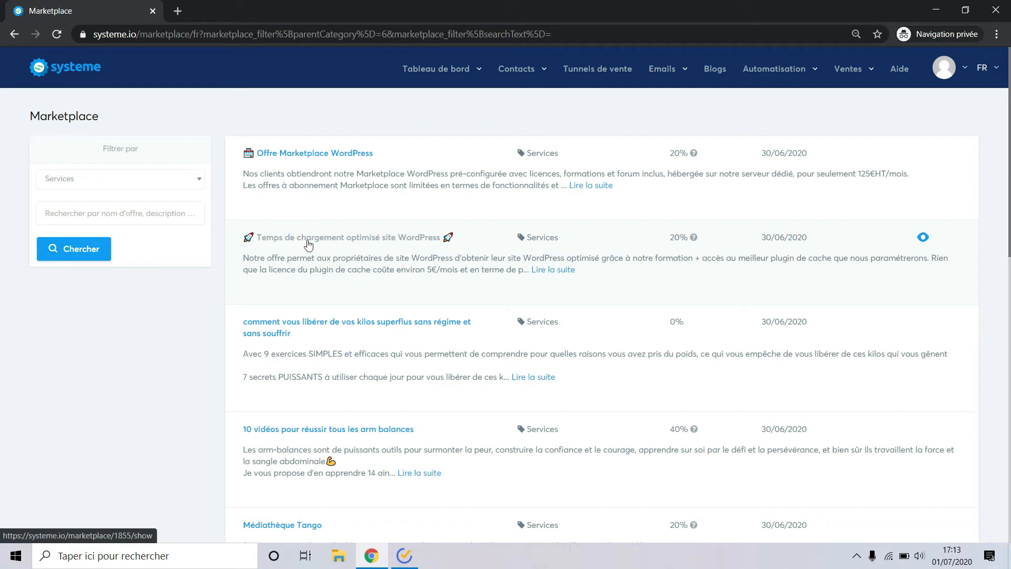
# Open the "Temps de chargement optimisé site WordPress" offer and view its vendor's profile.
pyautogui.click(363, 242)
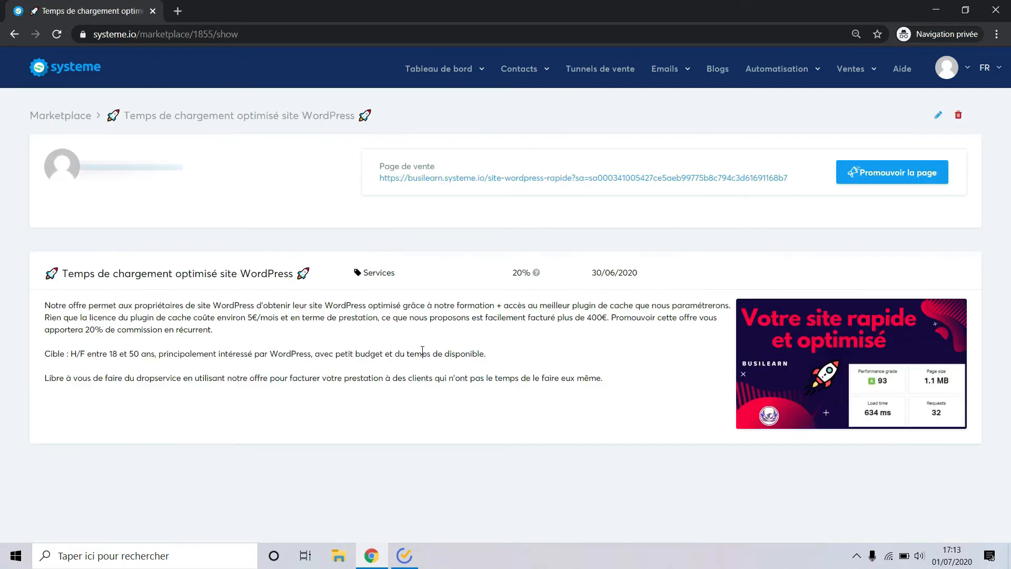
pyautogui.click(105, 182)
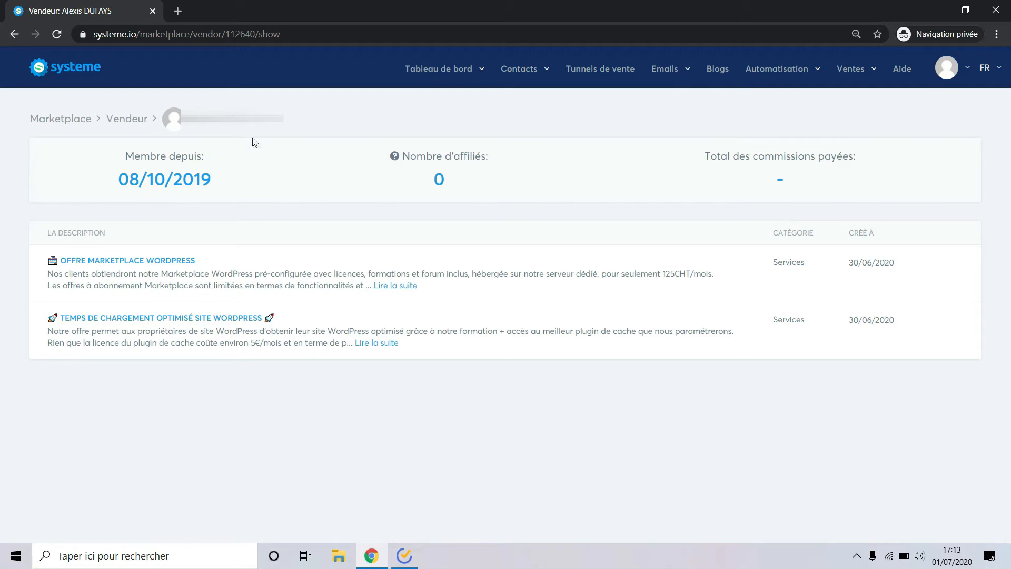
# In the Sécurisation site WP sales funnel, start a marketplace offer named "Sécurisation de votre site WordPress".
pyautogui.click(606, 74)
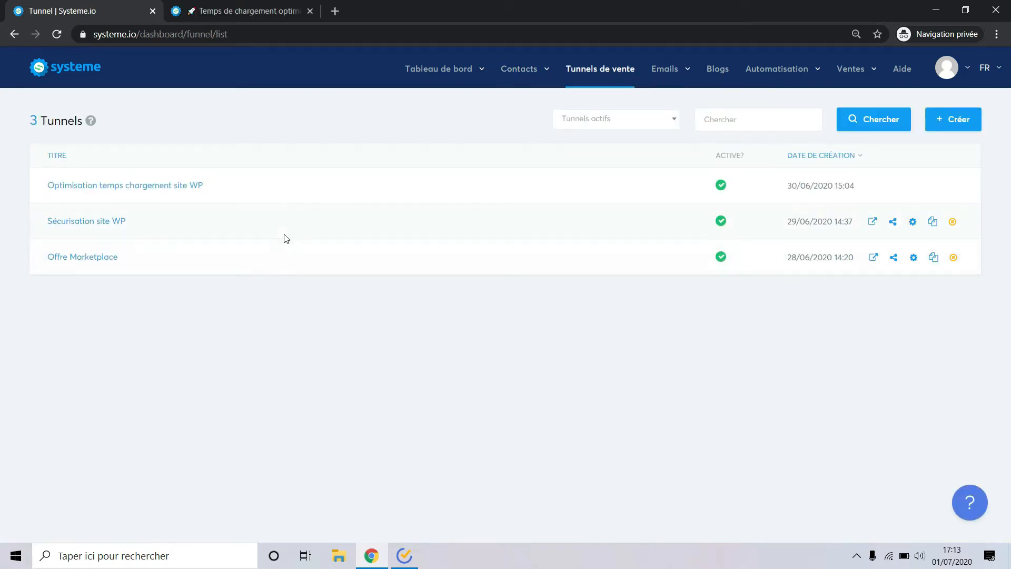
pyautogui.click(119, 221)
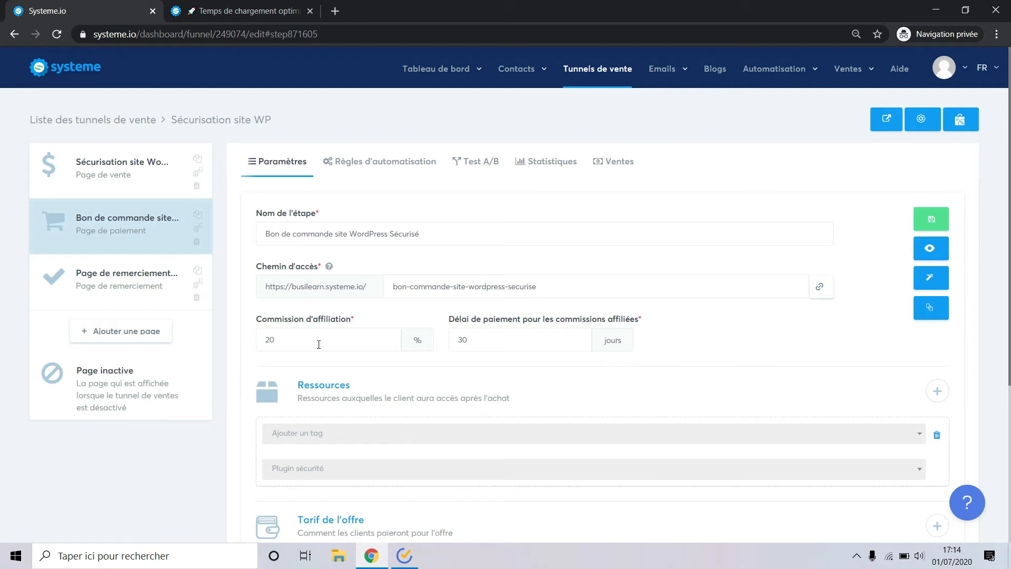
pyautogui.click(960, 118)
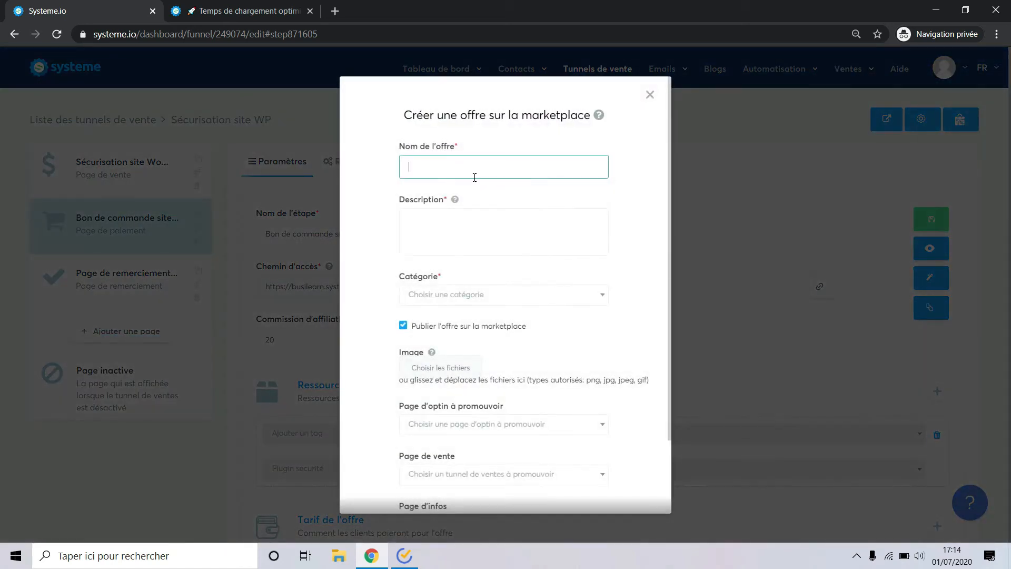
pyautogui.write('Sécurisation de votre site WordPress')
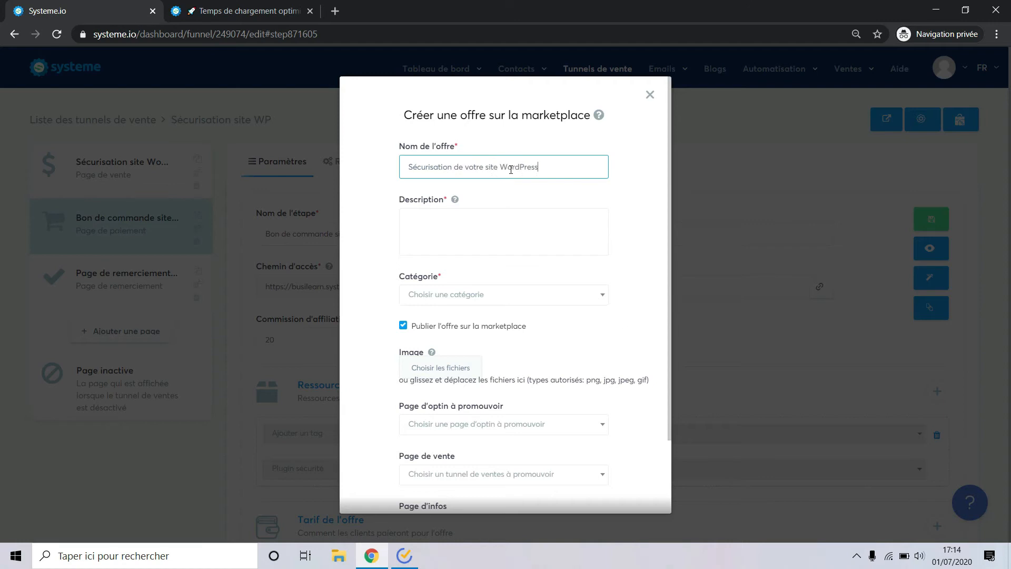
# Find a padlock emoji on the piliapp Facebook symbols page by searching "cade" and add it at both ends of the offer name.
pyautogui.click(335, 10)
pyautogui.write('smil')
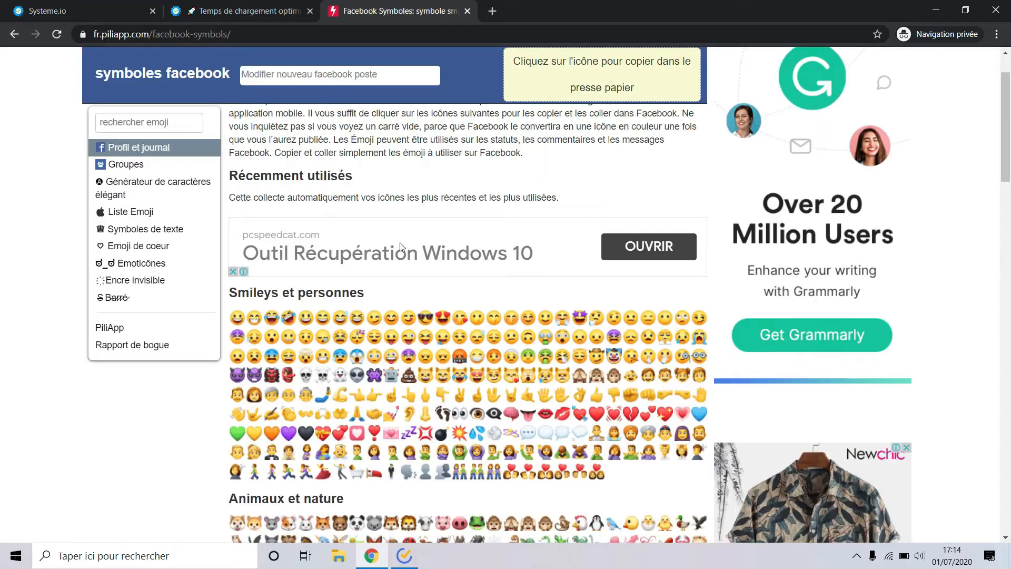
pyautogui.scroll(-2, 399, 242)
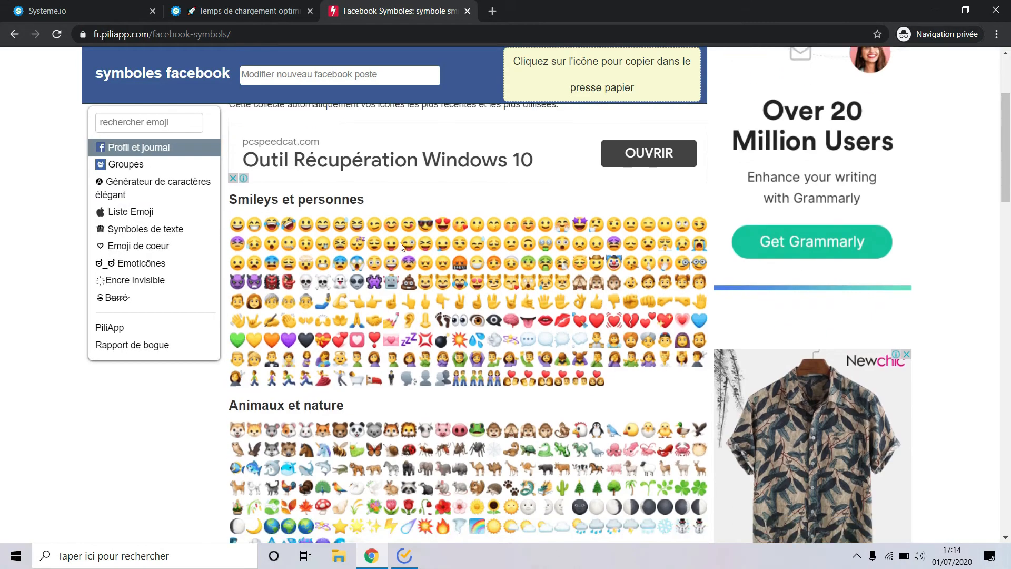
pyautogui.click(169, 124)
pyautogui.write('ca')
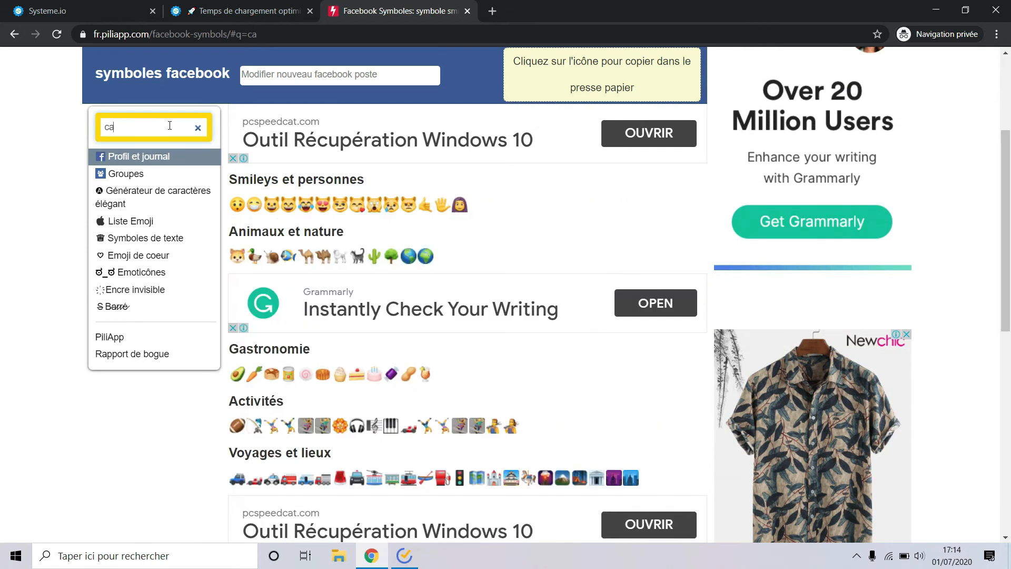
pyautogui.write('de')
pyautogui.click(287, 207)
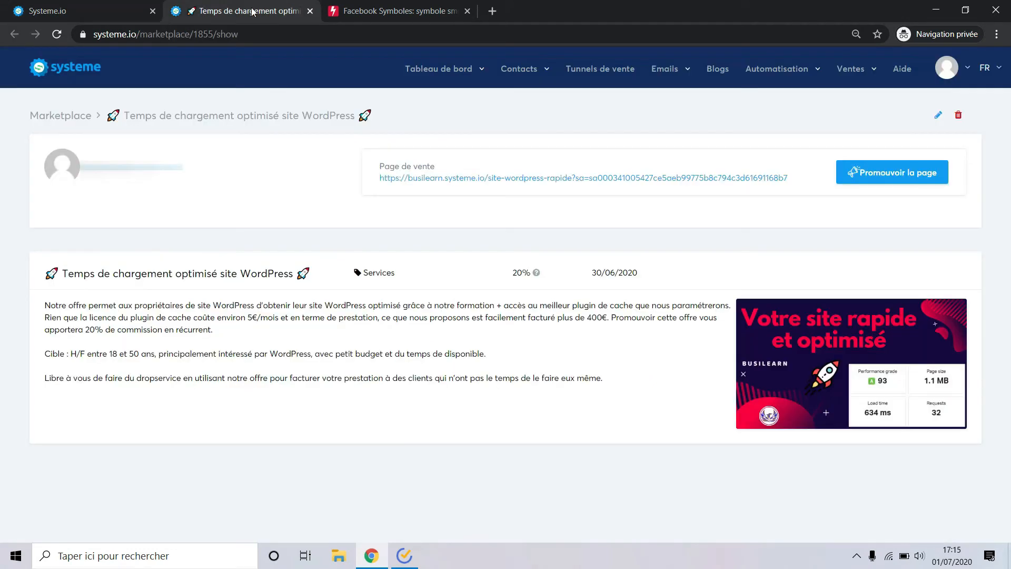
# Copy the full description of the "Temps de chargement optimisé site WordPress" offer into the new offer's description.
pyautogui.click(243, 11)
pyautogui.moveTo(606, 378); pyautogui.dragTo(34, 297)
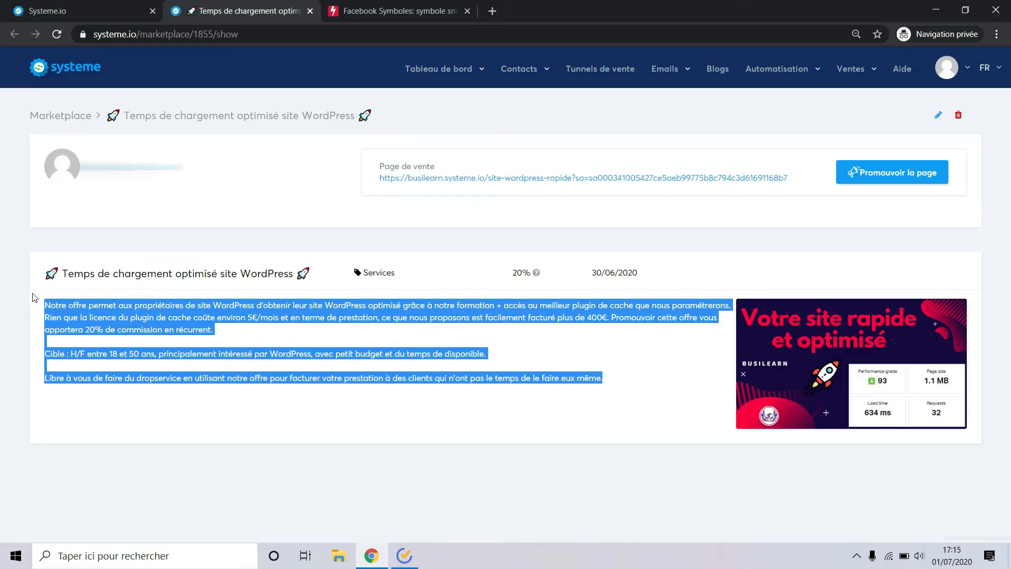
pyautogui.hotkey('ctrl', 'c')
pyautogui.click(68, 10)
pyautogui.click(445, 223)
pyautogui.hotkey('ctrl', 'v')
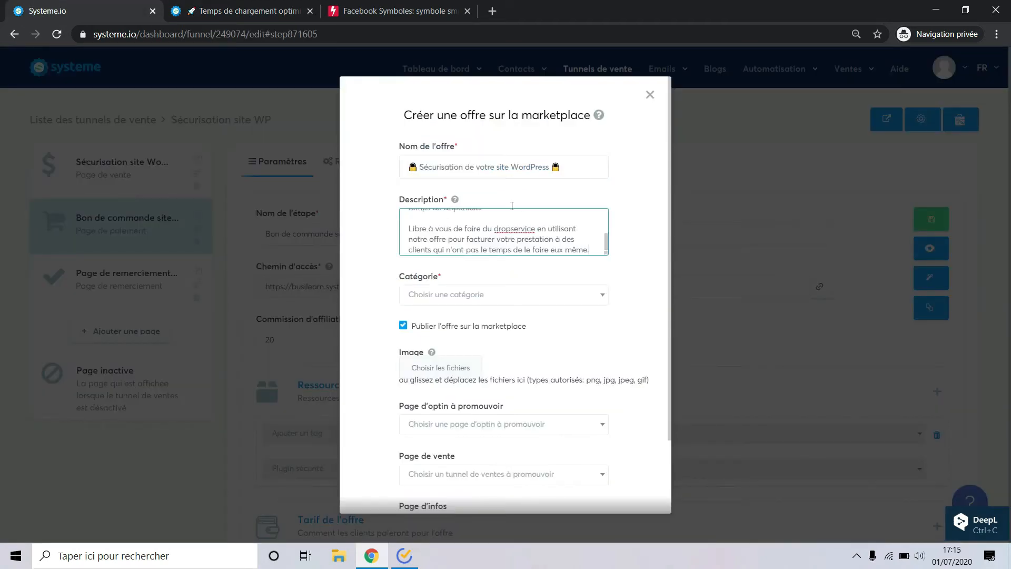
# Enlarge the description box and adapt the text to securing WordPress sites, with the security plugin licence at about 7€/mois.
pyautogui.moveTo(455, 201)
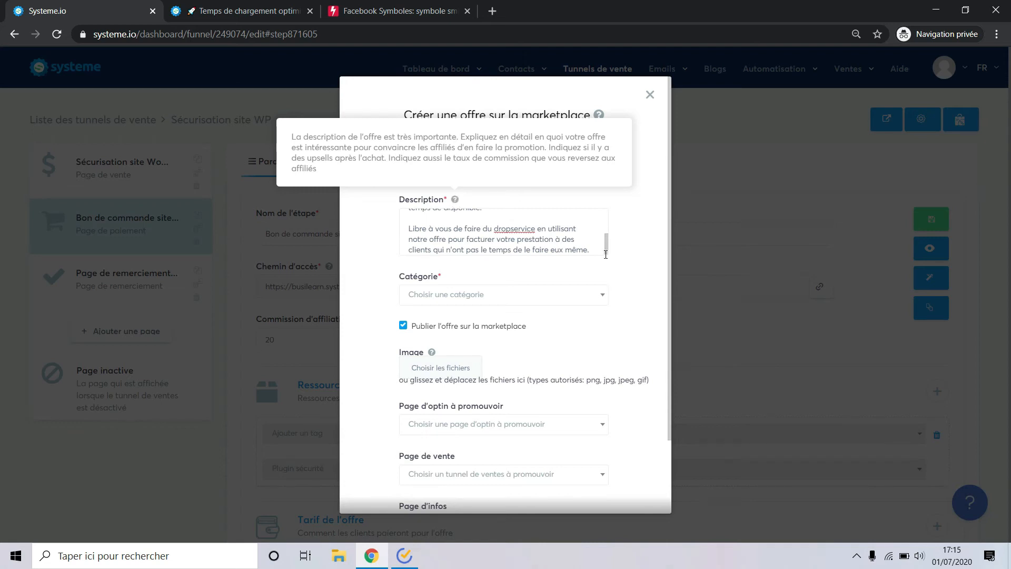
pyautogui.moveTo(604, 254); pyautogui.dragTo(606, 456)
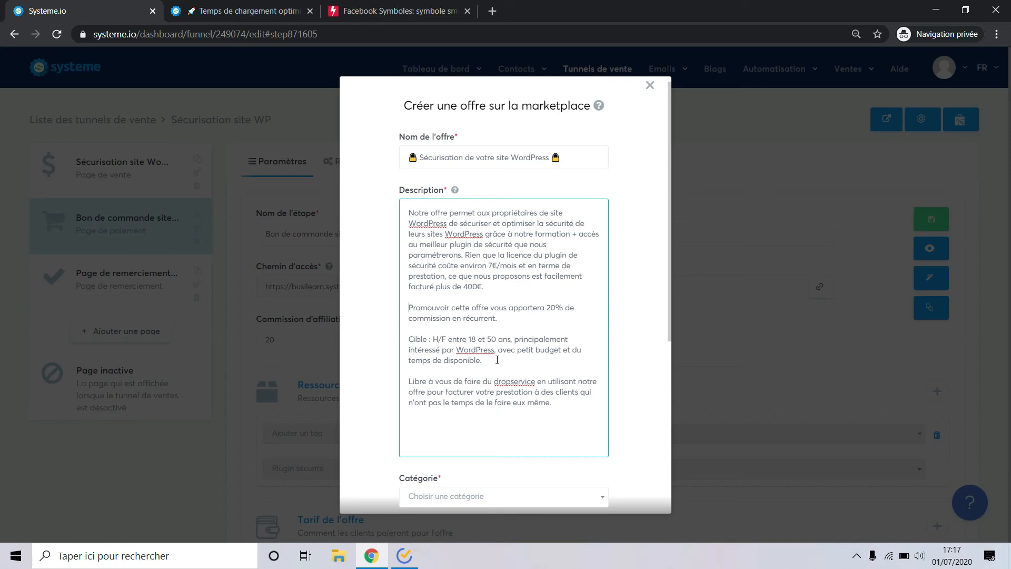
# Set the new offer's category to Services, leaving its publication on the marketplace enabled.
pyautogui.scroll(-1, 511, 349)
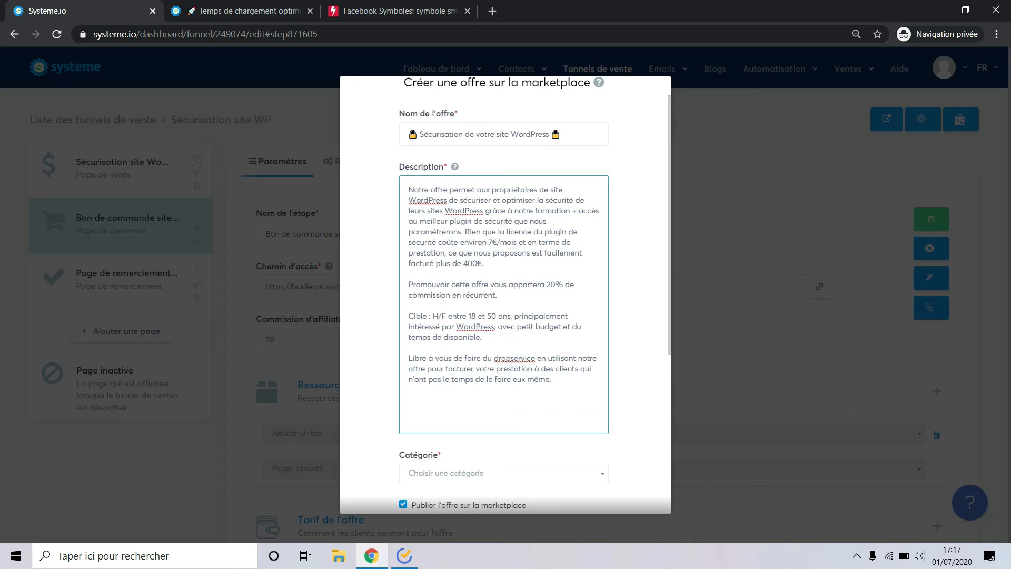
pyautogui.scroll(-3, 509, 333)
pyautogui.click(519, 340)
pyautogui.write('arge')
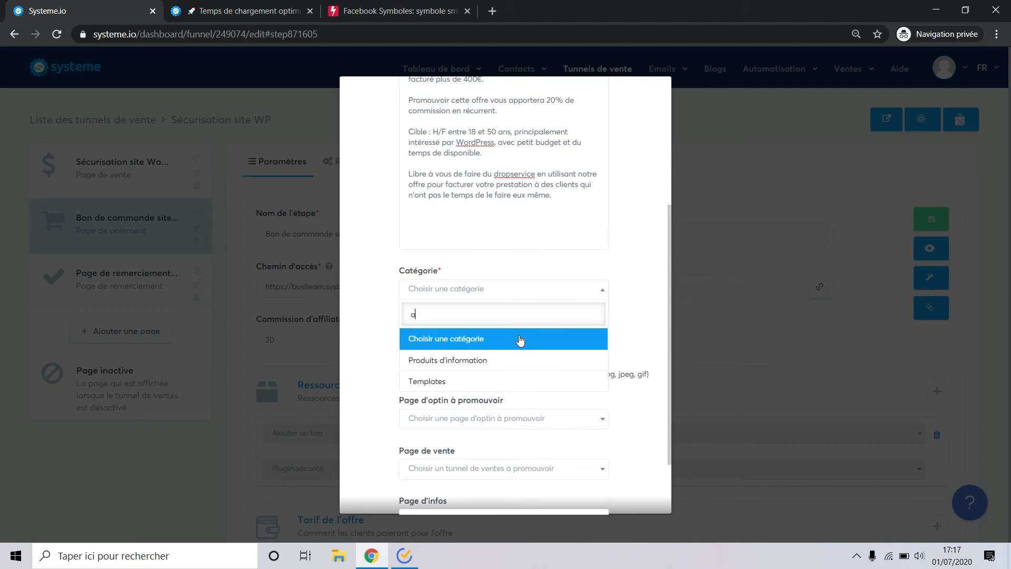
pyautogui.press('BackSpace')
pyautogui.press('BackSpace')
pyautogui.press('BackSpace')
pyautogui.press('BackSpace')
pyautogui.scroll(-1, 520, 340)
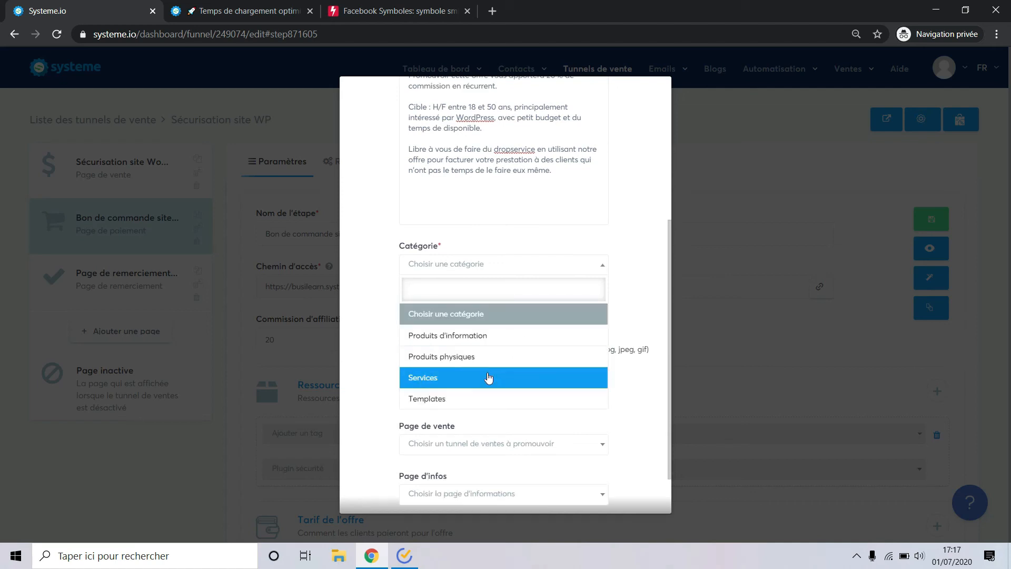
pyautogui.click(464, 378)
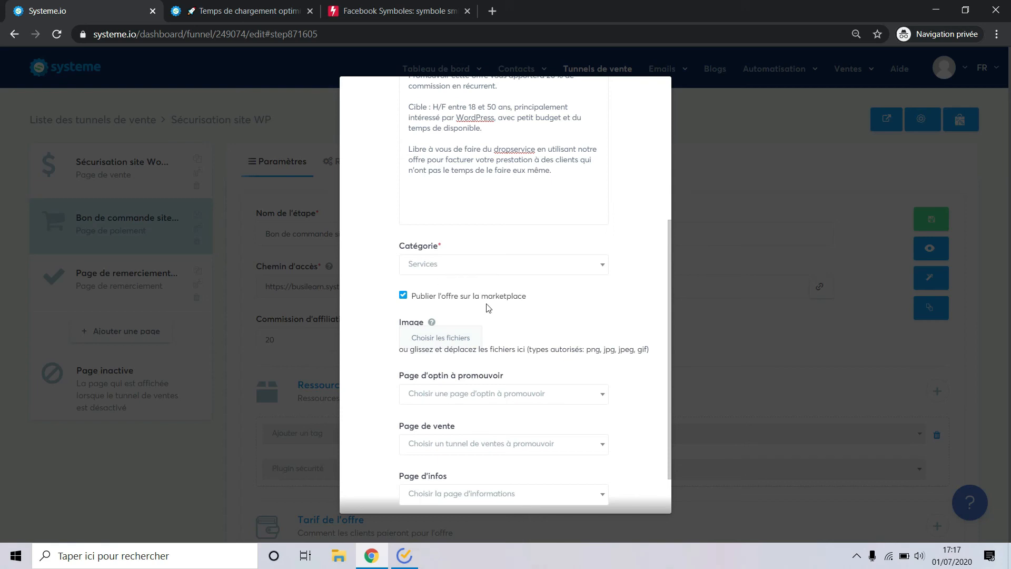
pyautogui.scroll(-2, 582, 298)
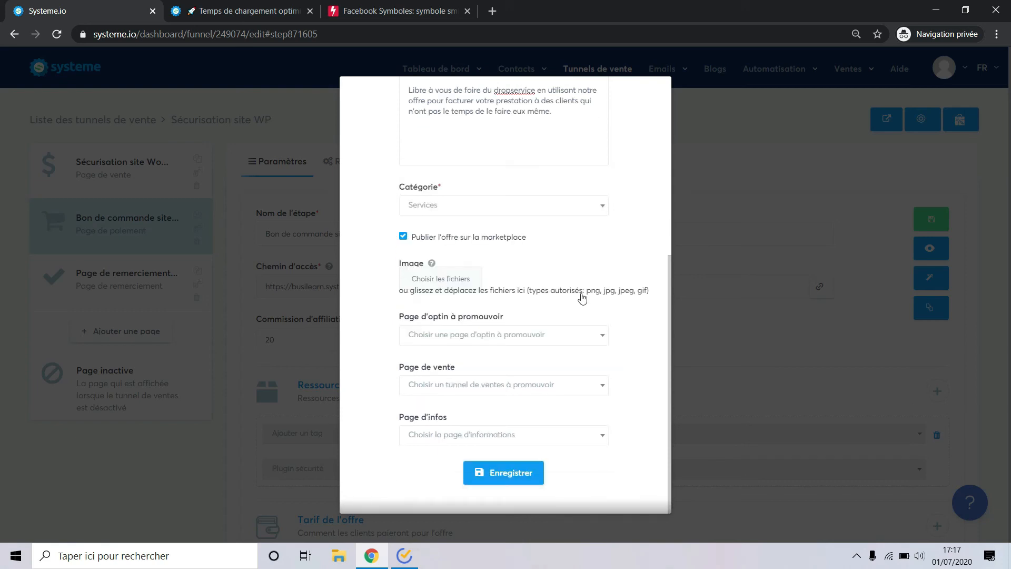
# Add sécurité wordpress.png as the offer's image and set its sales page to Sécurisation site WordPress.
pyautogui.click(442, 278)
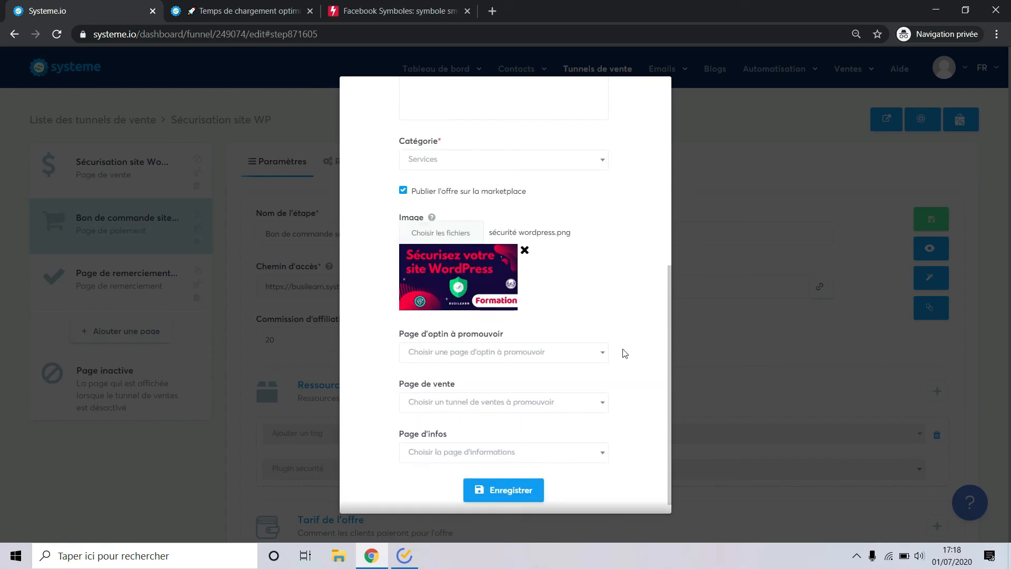
pyautogui.scroll(-1, 624, 352)
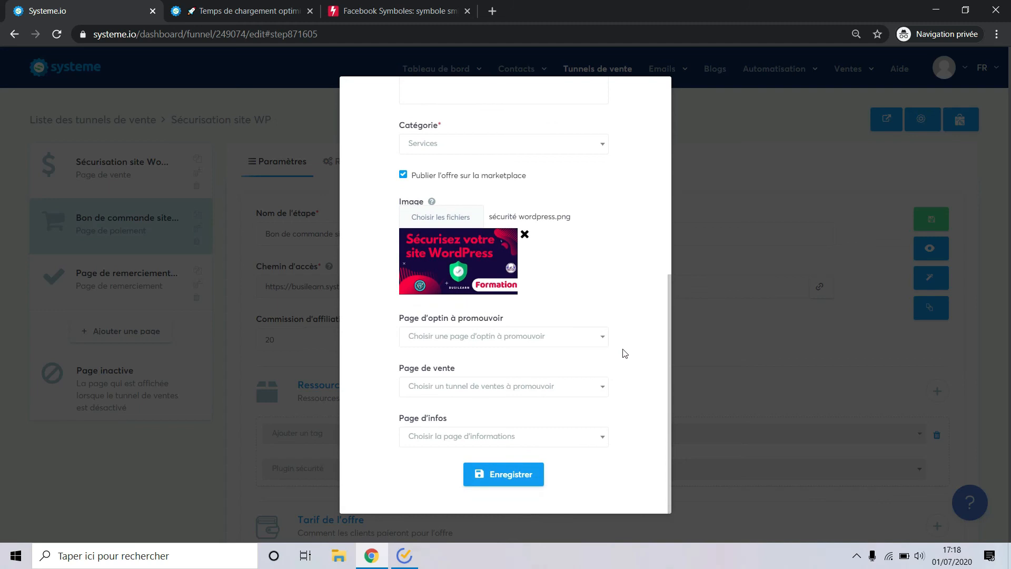
pyautogui.click(519, 387)
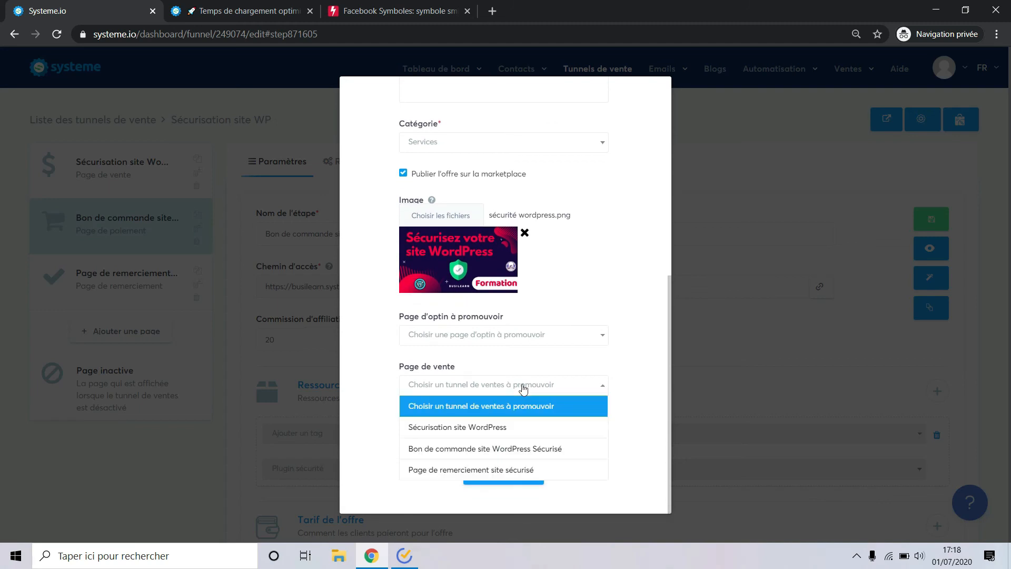
pyautogui.click(525, 435)
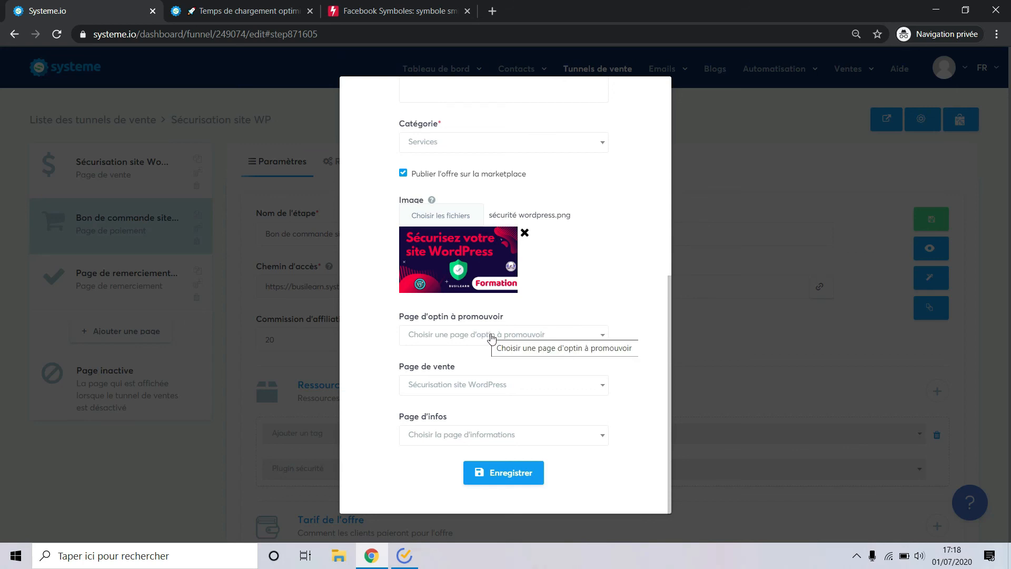
# Review and save the completed offer, then open its detail page from the marketplace listing.
pyautogui.scroll(7, 572, 354)
pyautogui.scroll(-7, 632, 320)
pyautogui.click(504, 473)
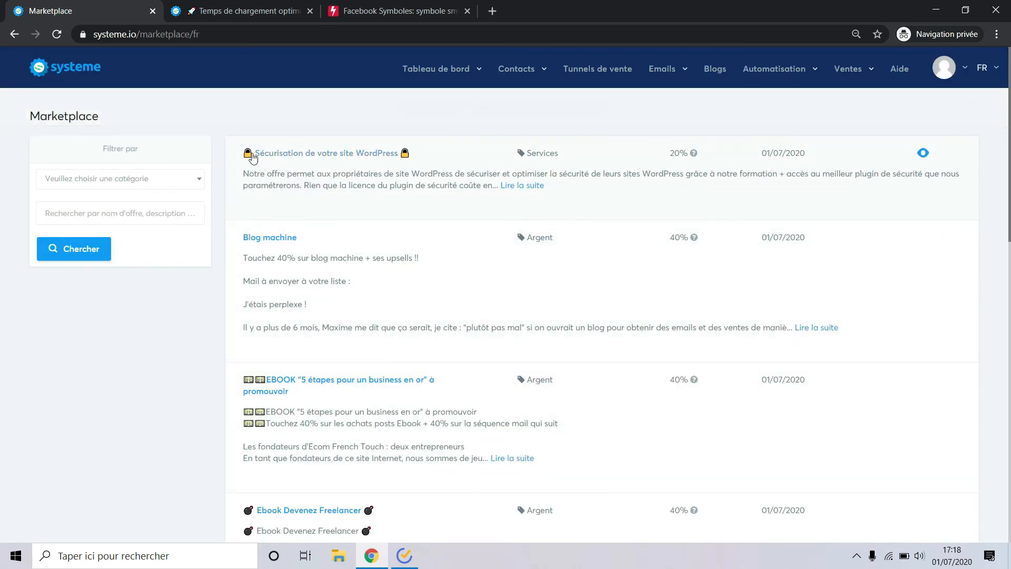
pyautogui.click(923, 155)
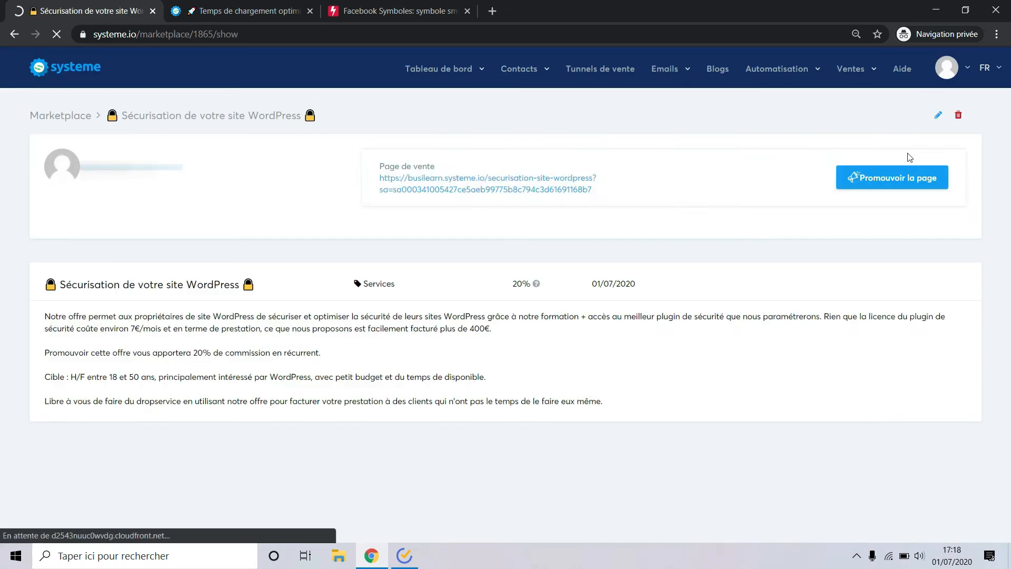